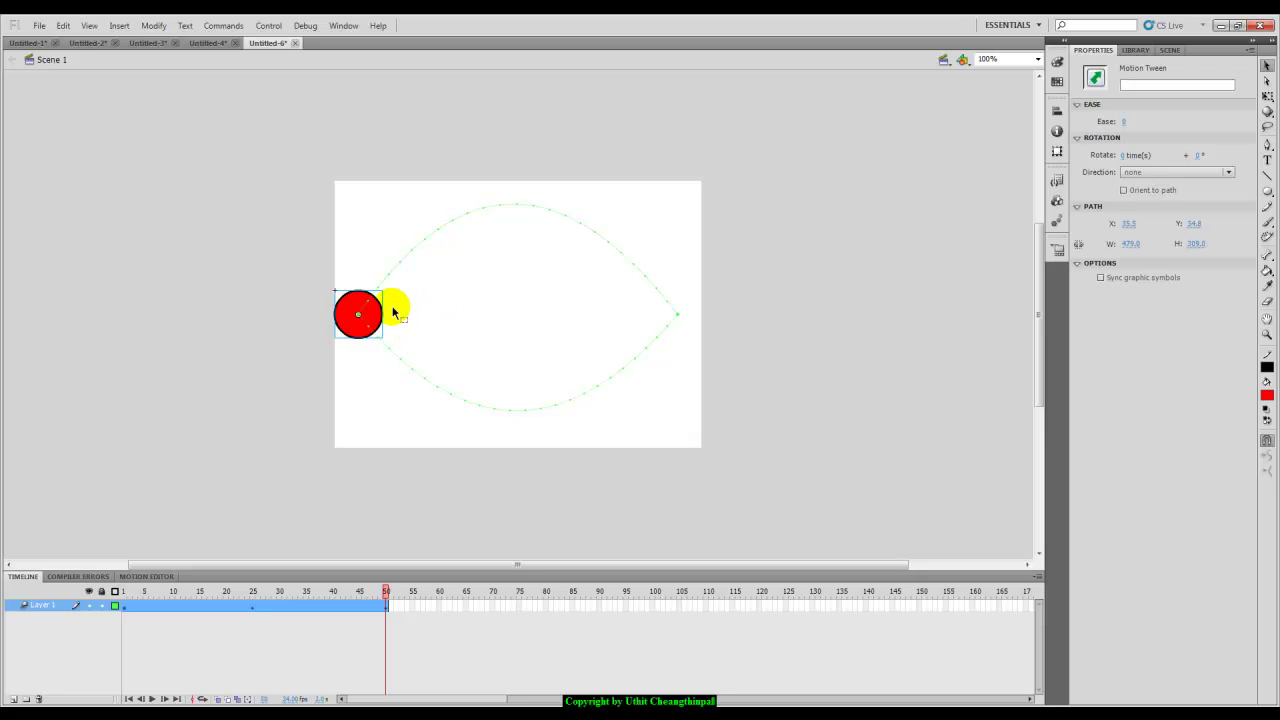
- Create a new ActionScript 3.0 document with a 550 x 400 px stage at 24 fps
{"action": "left_click", "coordinate": [38, 27]}
{"action": "left_click", "coordinate": [50, 39]}
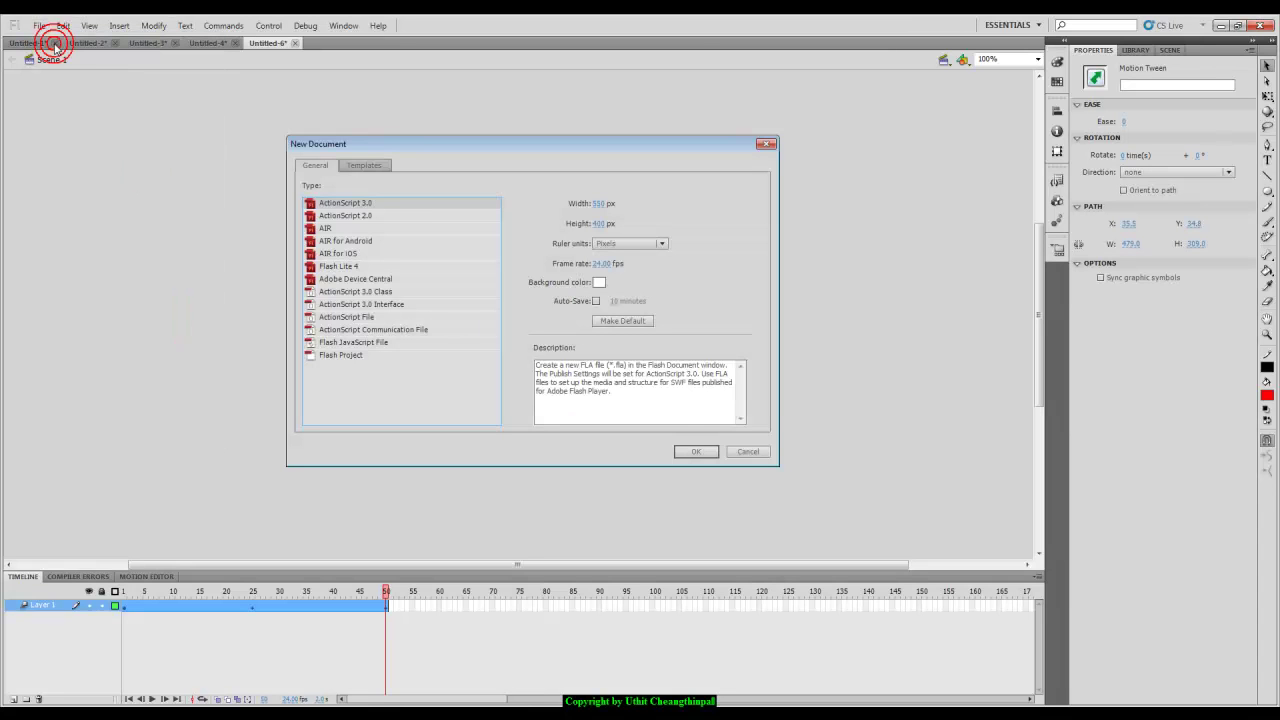
{"action": "left_click", "coordinate": [686, 452]}
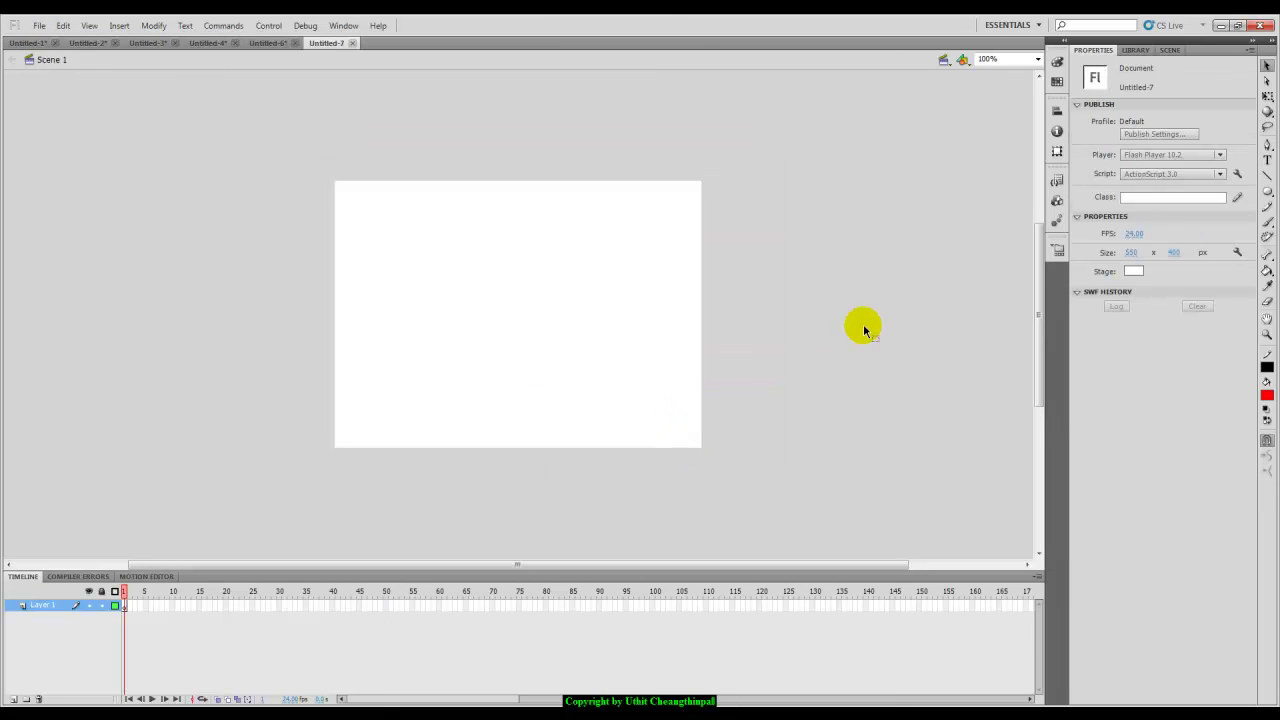
- Draw a red circle with a black outline, about 63 px in diameter, near the middle of the stage
{"action": "left_click", "coordinate": [1267, 190]}
{"action": "left_click_drag", "start_coordinate": [483, 279], "coordinate": [524, 321]}
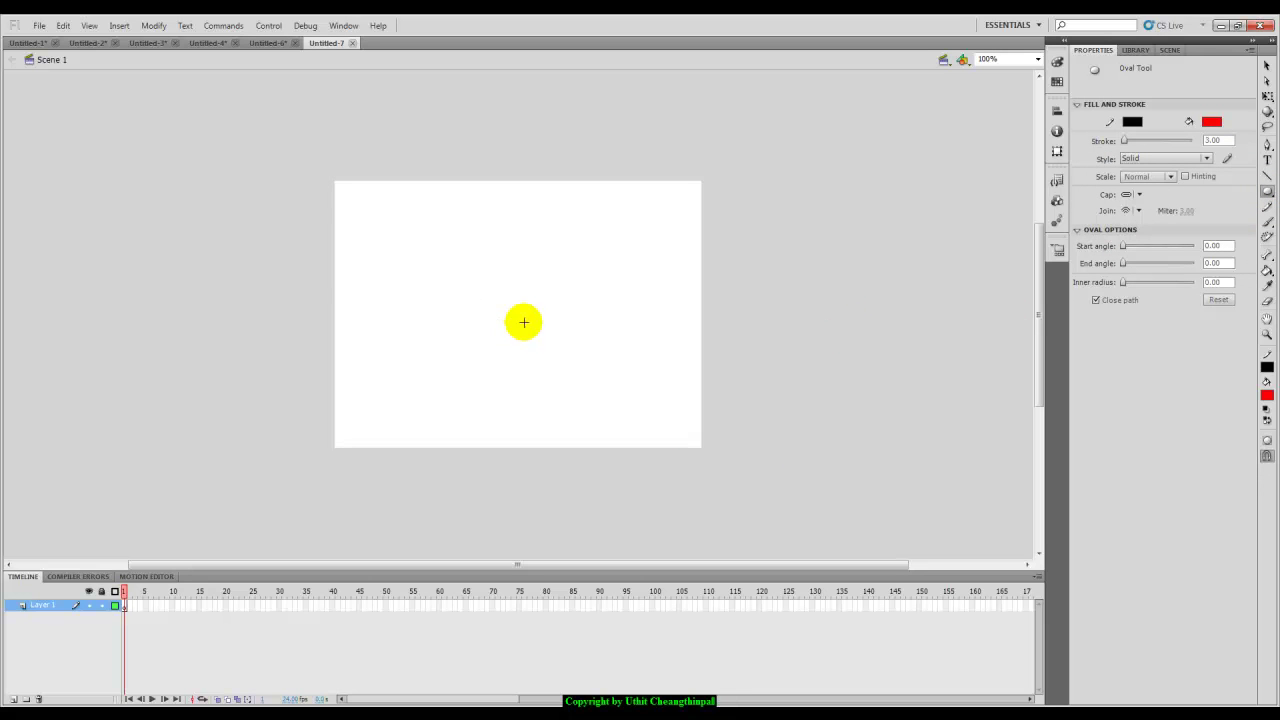
- Select the whole circle and align it to the stage's left edge at vertical centre, then deselect it
{"action": "left_click", "coordinate": [1267, 65]}
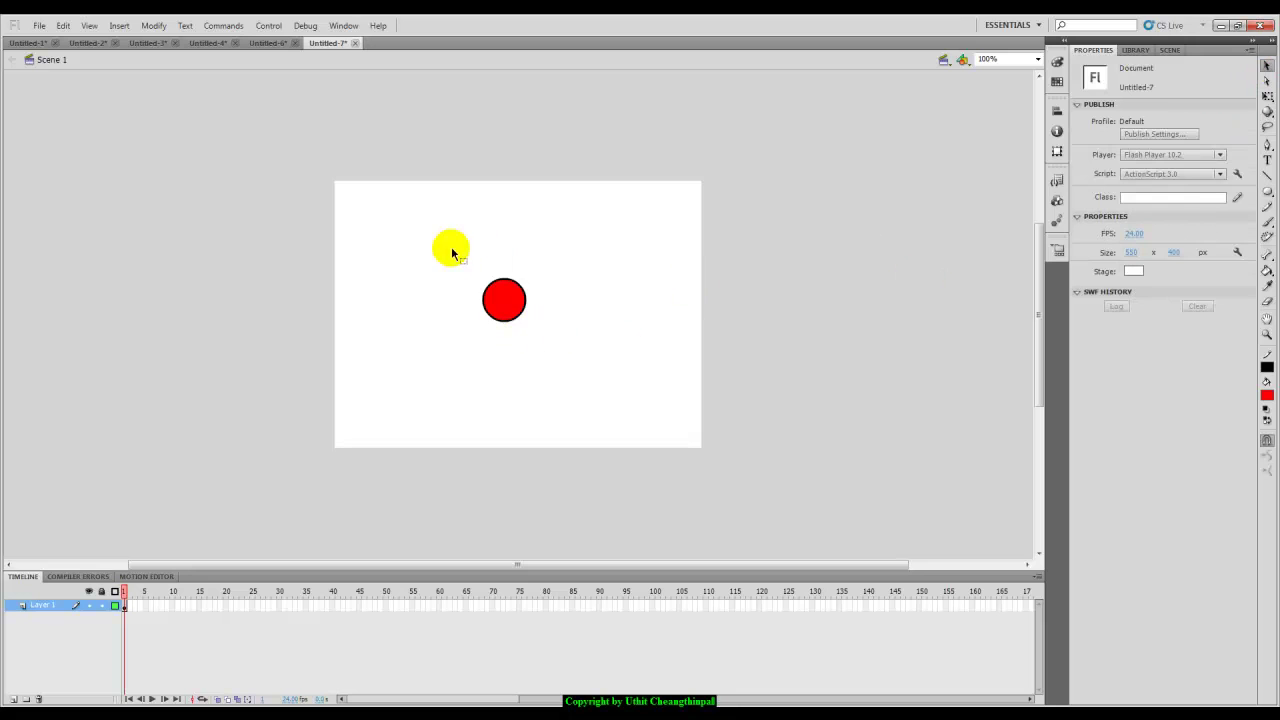
{"action": "left_click_drag", "start_coordinate": [451, 252], "coordinate": [563, 366]}
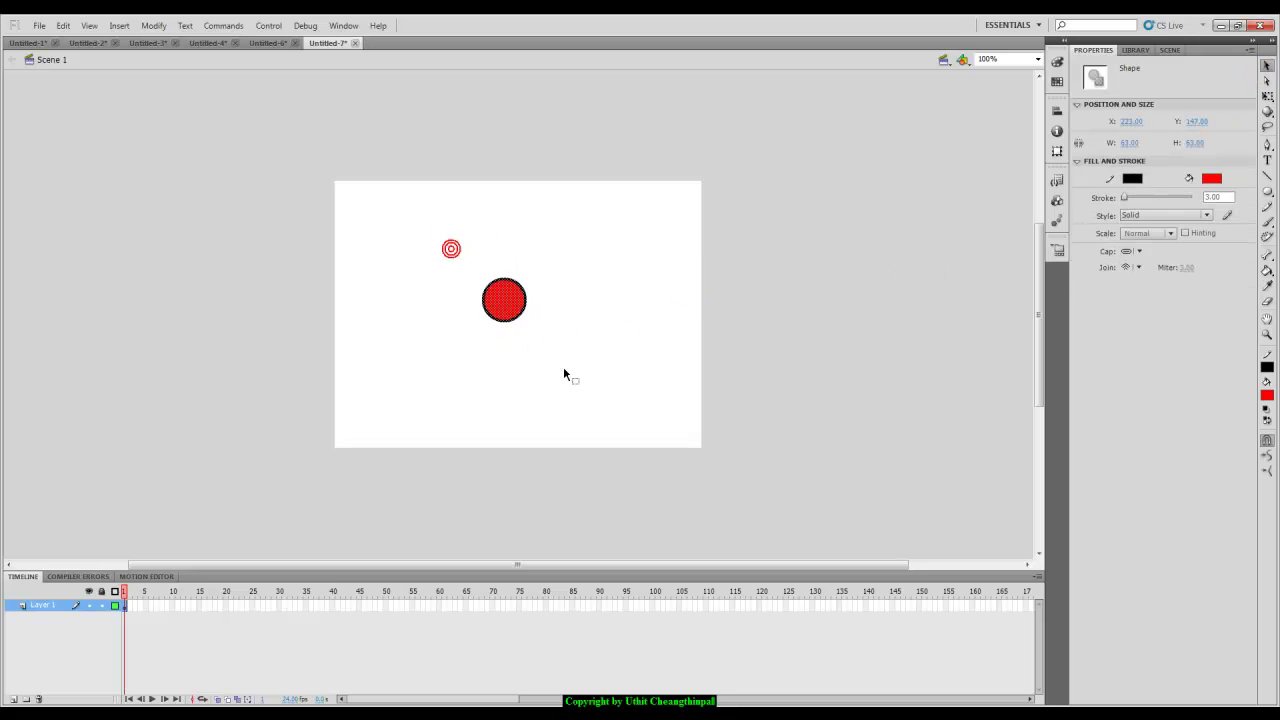
{"action": "left_click", "coordinate": [1057, 110]}
{"action": "left_click", "coordinate": [921, 139]}
{"action": "left_click", "coordinate": [1005, 139]}
{"action": "left_click", "coordinate": [513, 330]}
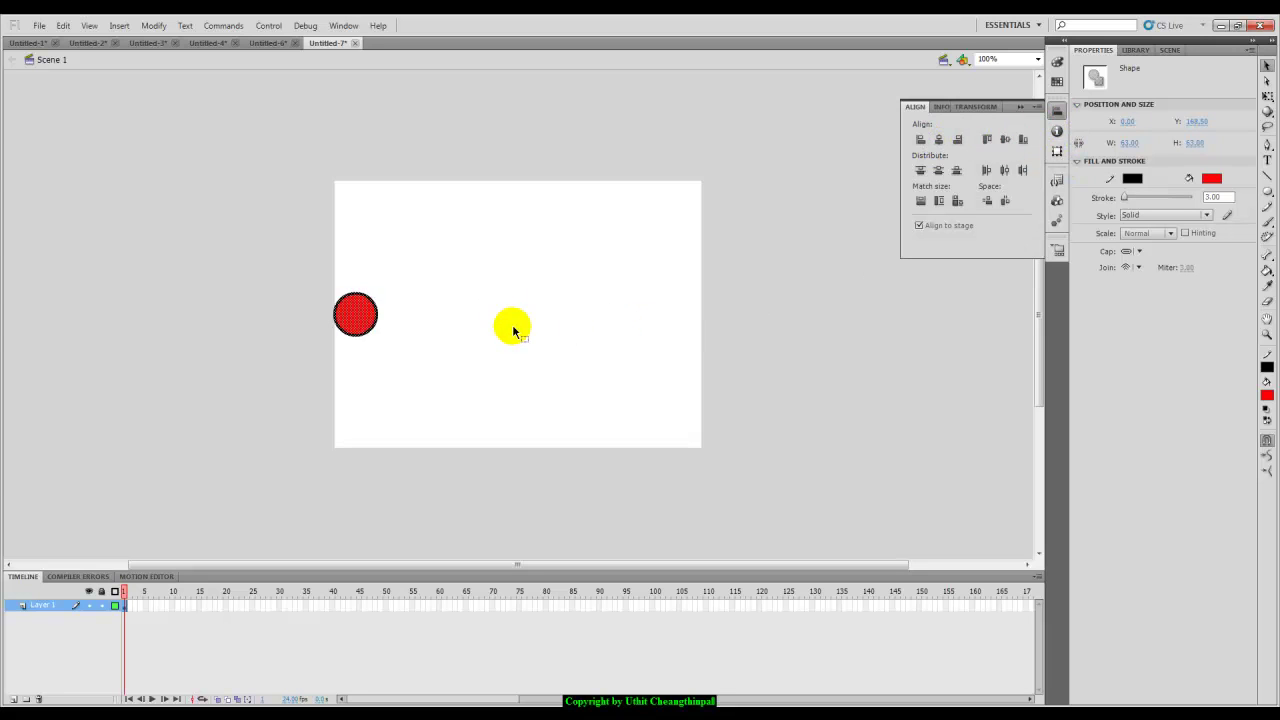
{"action": "left_click", "coordinate": [437, 286]}
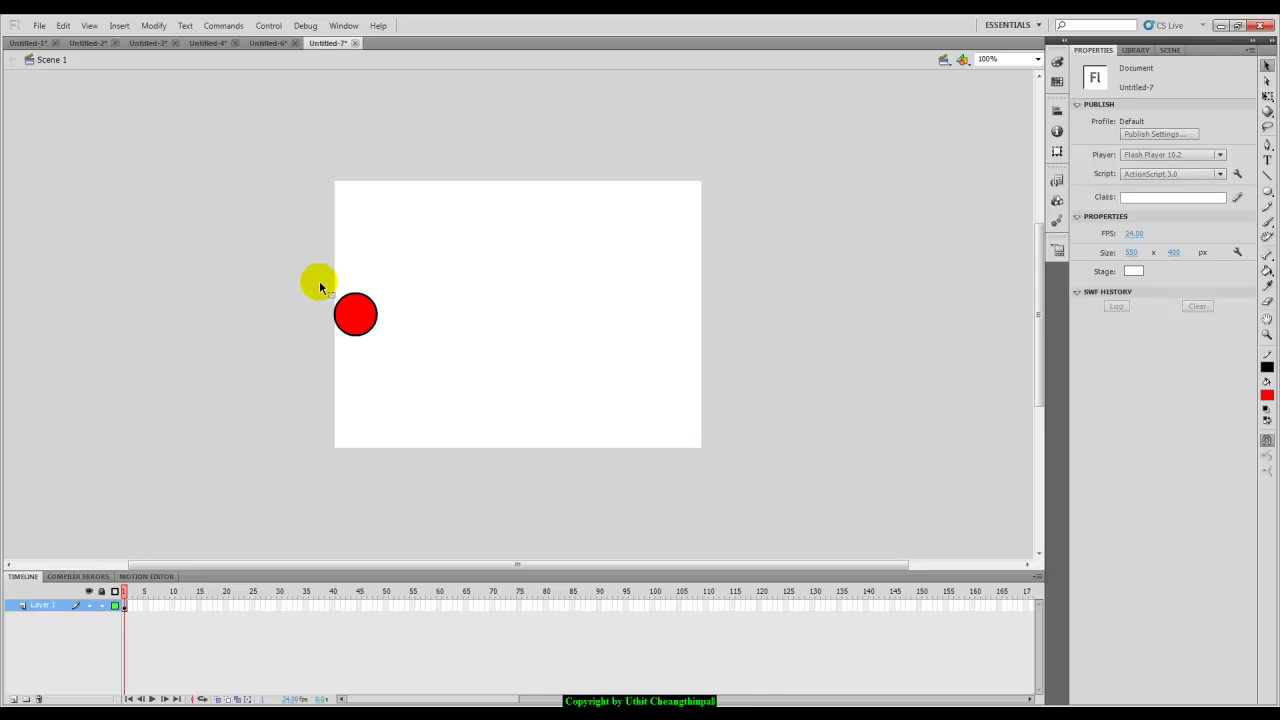
- Select the circle with its outline and apply a motion tween to it
{"action": "left_click_drag", "start_coordinate": [312, 278], "coordinate": [400, 366]}
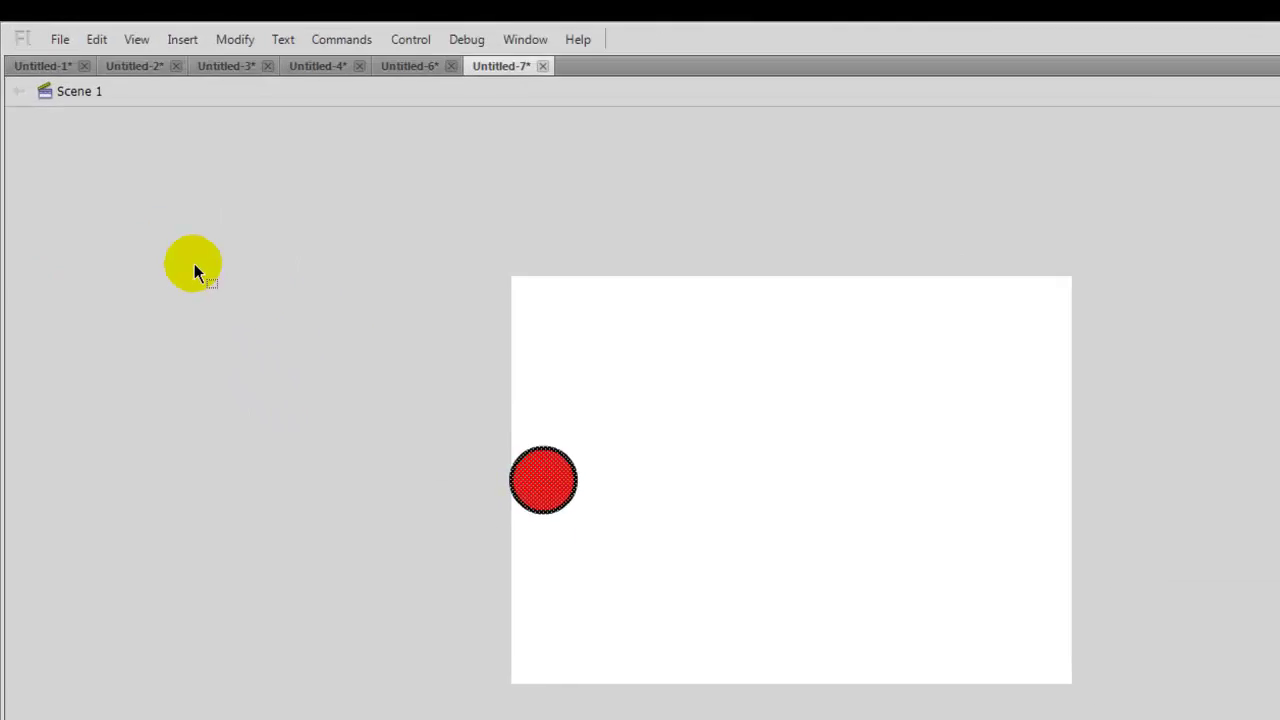
{"action": "left_click", "coordinate": [170, 37]}
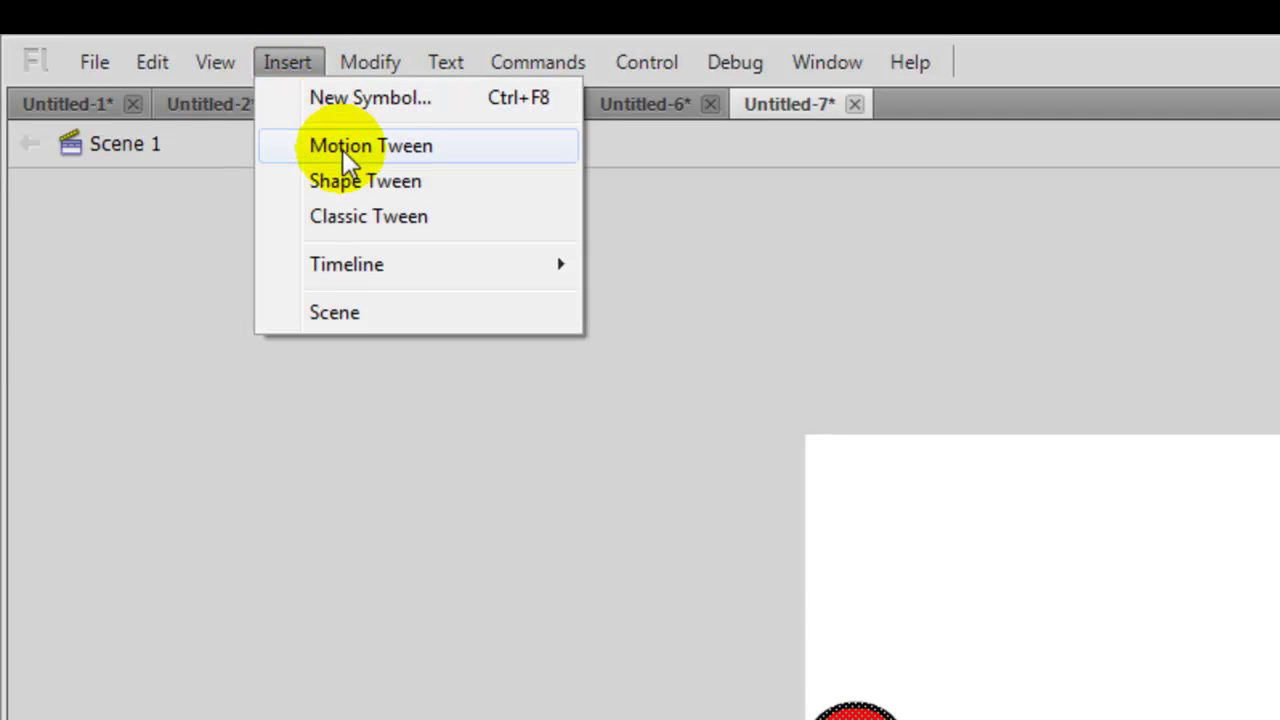
{"action": "left_click", "coordinate": [400, 146]}
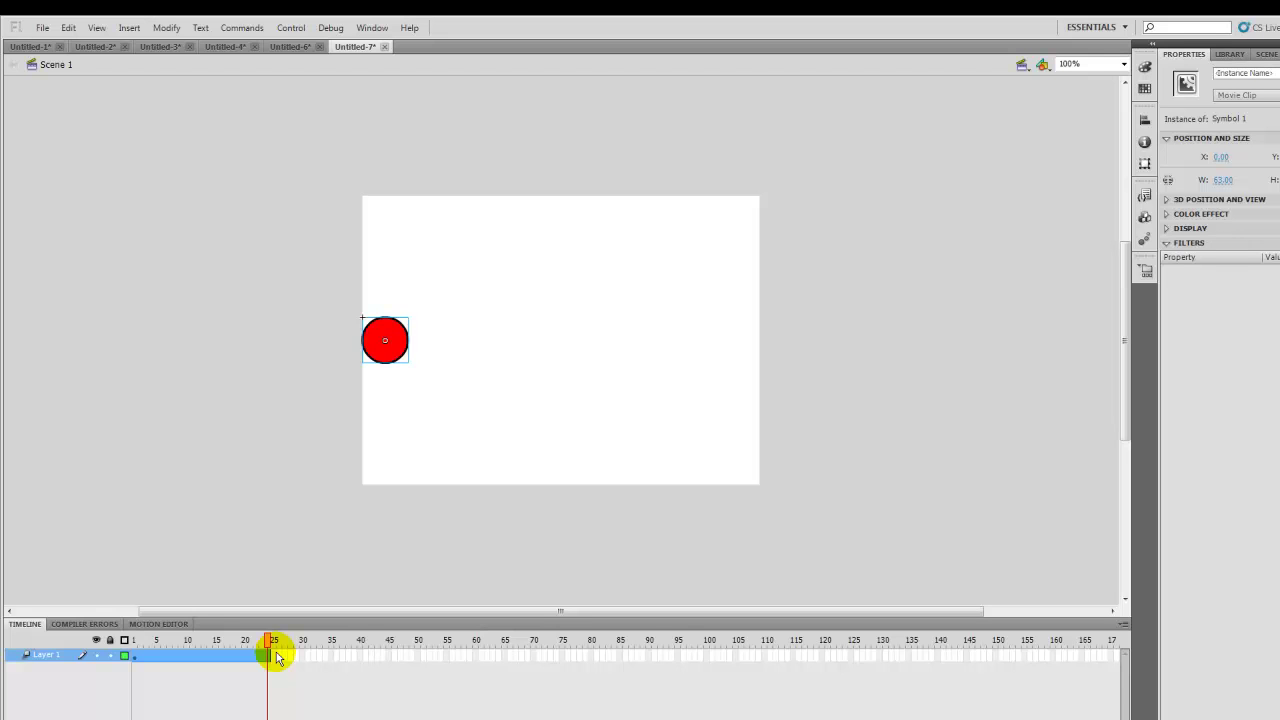
- Extend the circle's motion tween to frame 100 with a keyframe on the last frame
{"action": "key", "text": "F5"}
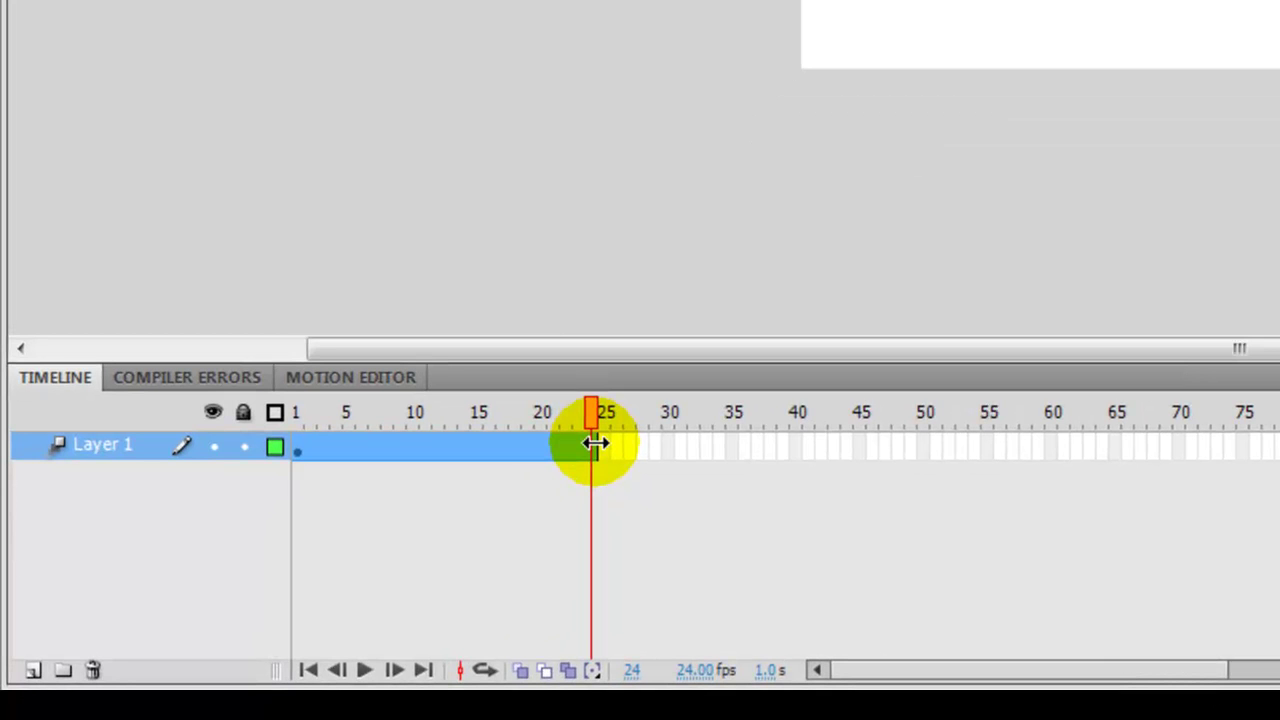
{"action": "left_click_drag", "start_coordinate": [595, 443], "coordinate": [1030, 560]}
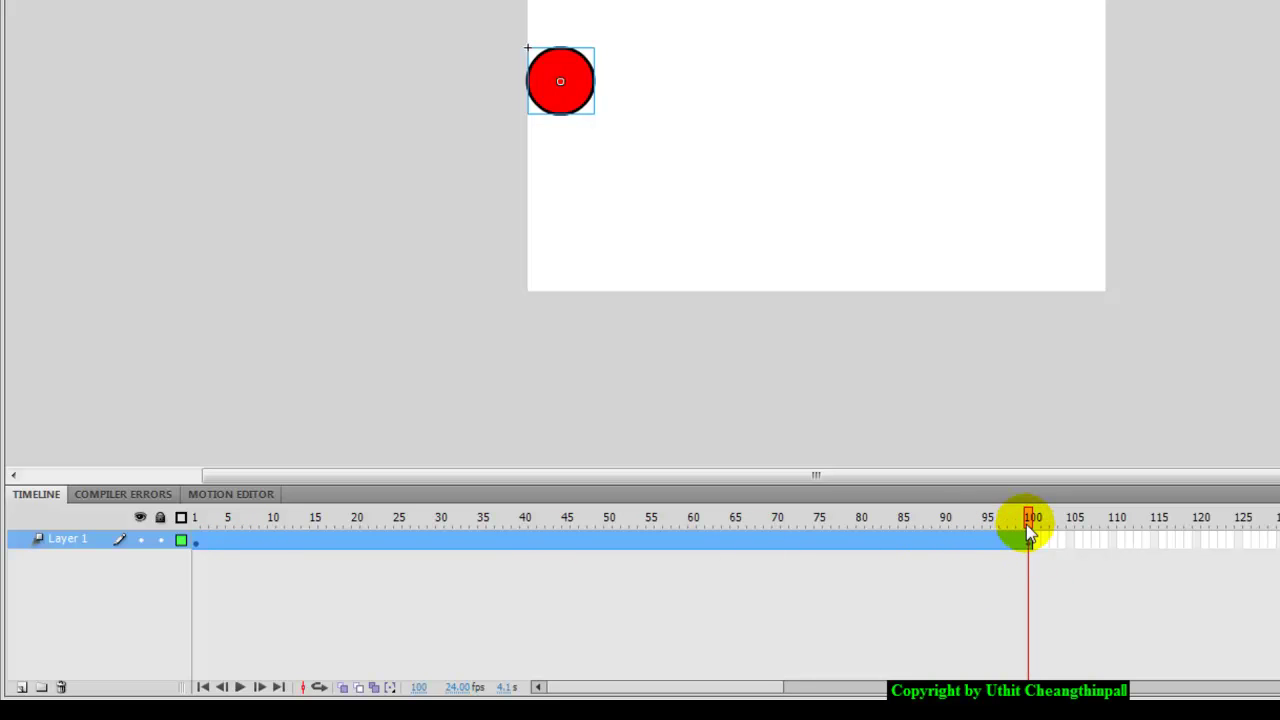
{"action": "left_click_drag", "start_coordinate": [1030, 524], "coordinate": [261, 520]}
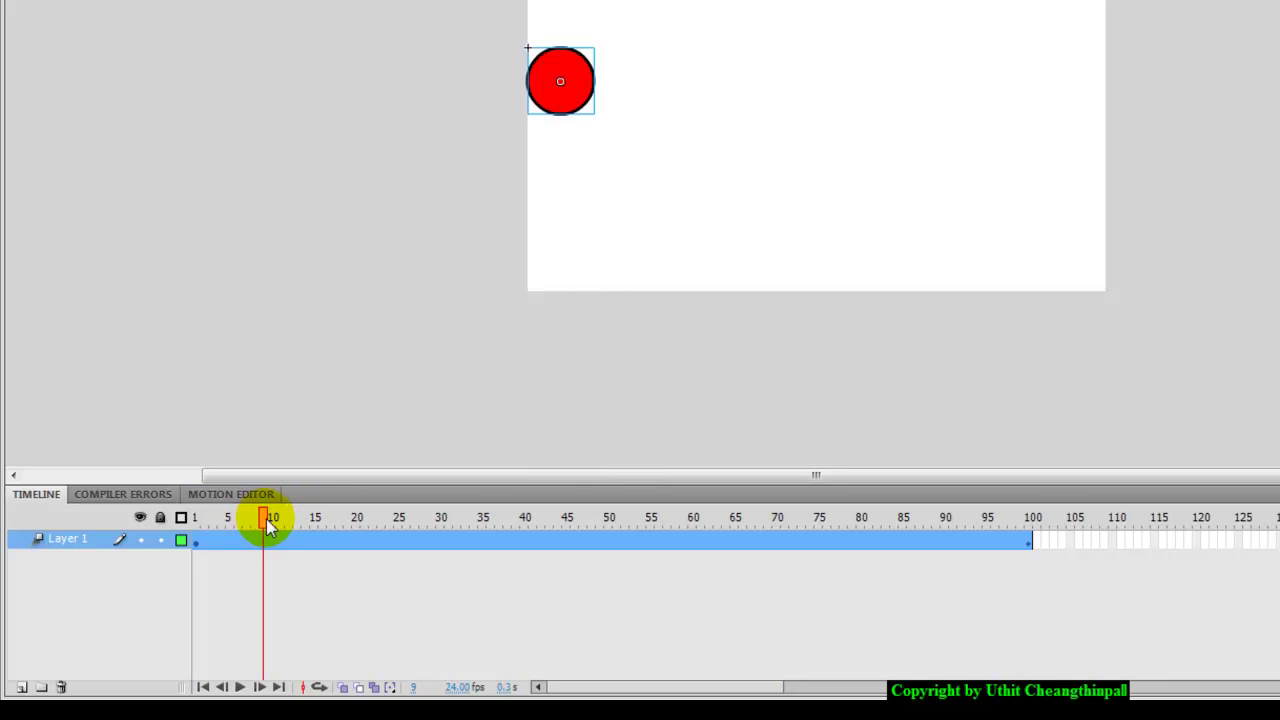
{"action": "left_click", "coordinate": [392, 562]}
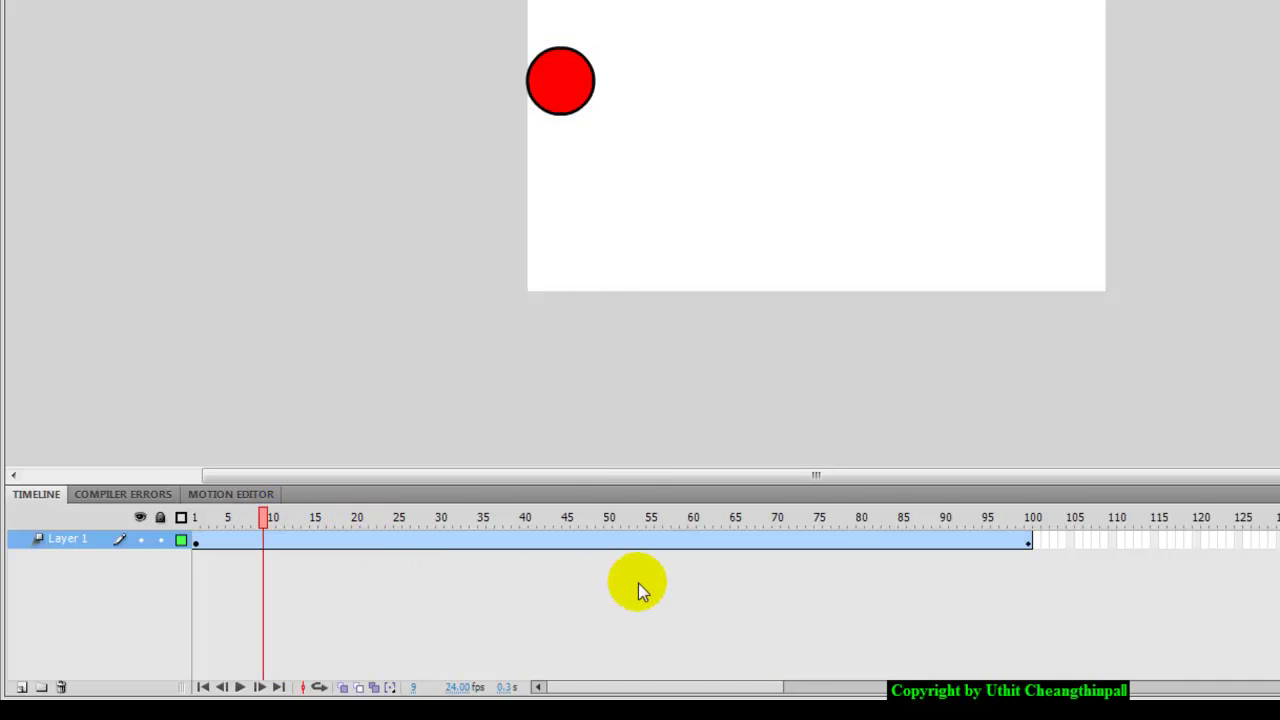
- Add a keyframe at frame 25 and align the circle to the stage's top edge, centred horizontally
{"action": "left_click", "coordinate": [398, 537]}
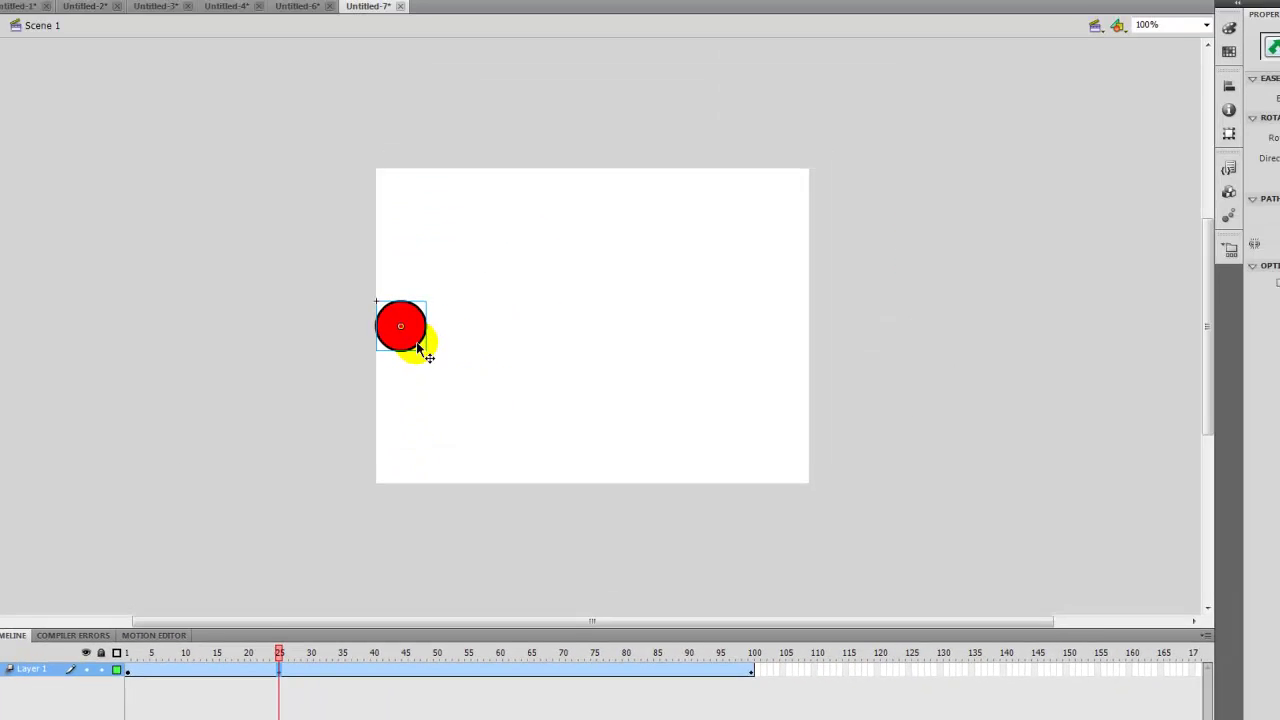
{"action": "left_click", "coordinate": [418, 344]}
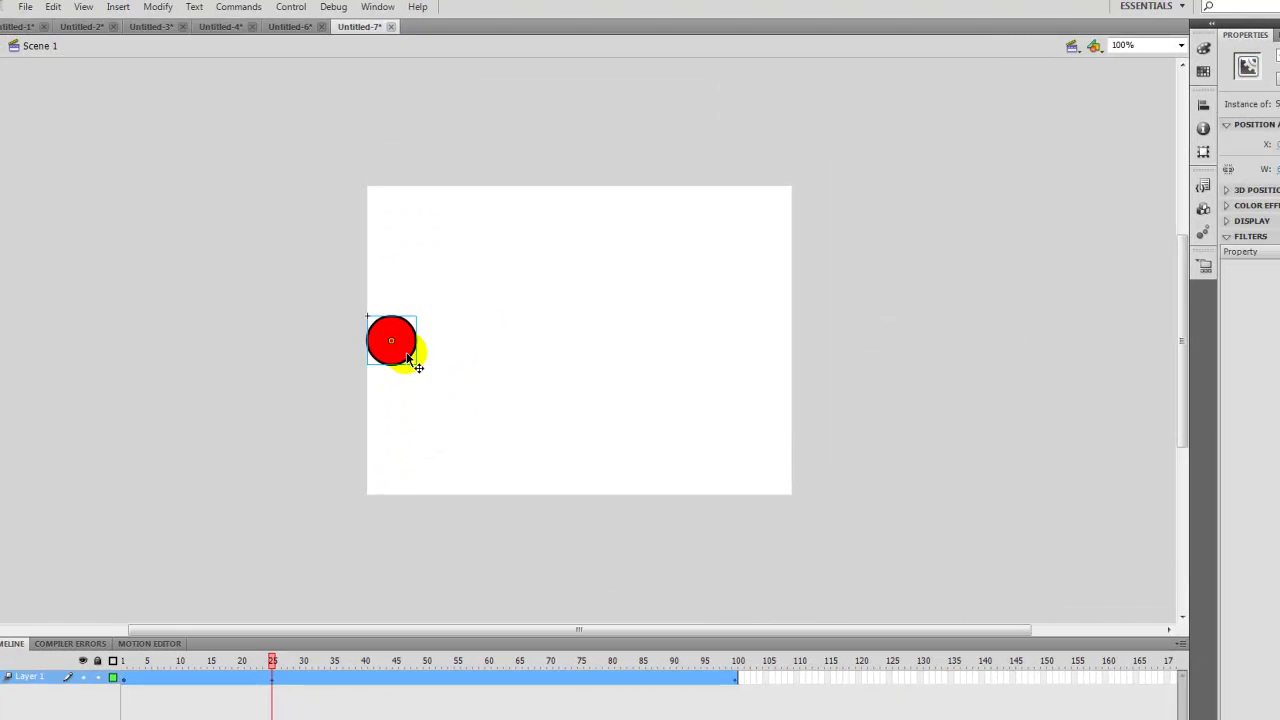
{"action": "left_click", "coordinate": [1203, 105]}
{"action": "left_click", "coordinate": [1122, 137]}
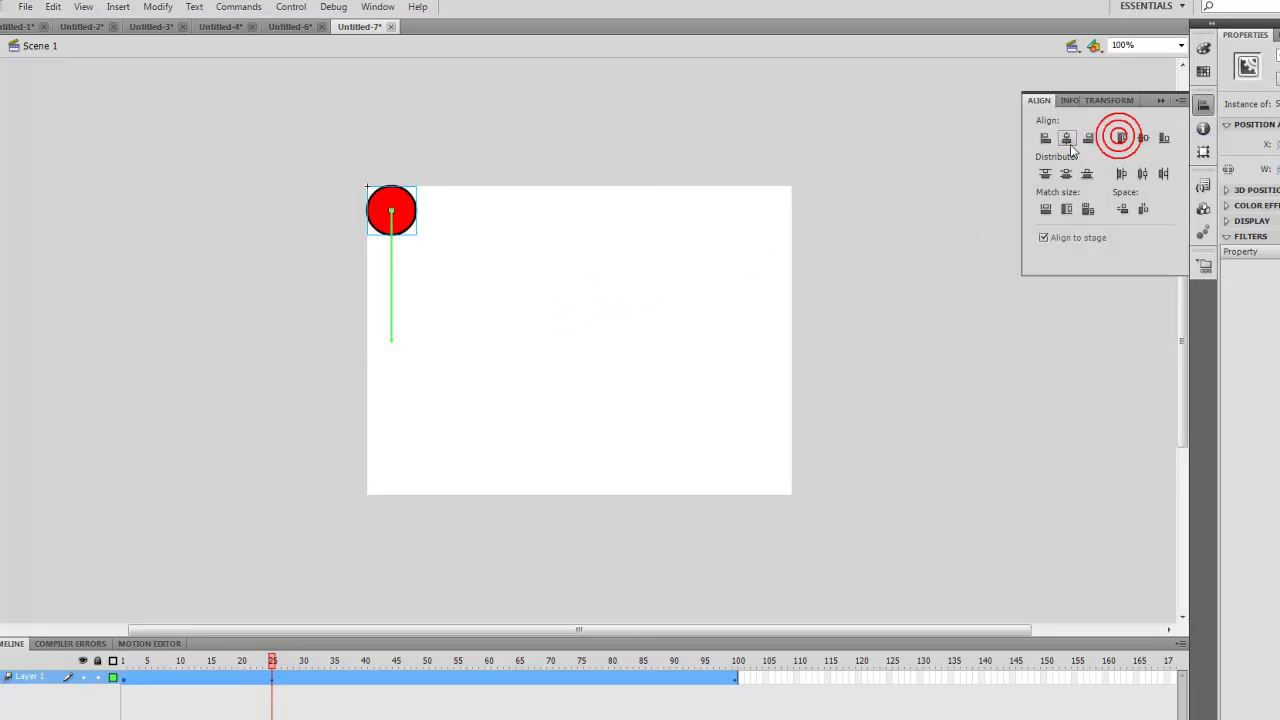
{"action": "left_click", "coordinate": [1067, 139]}
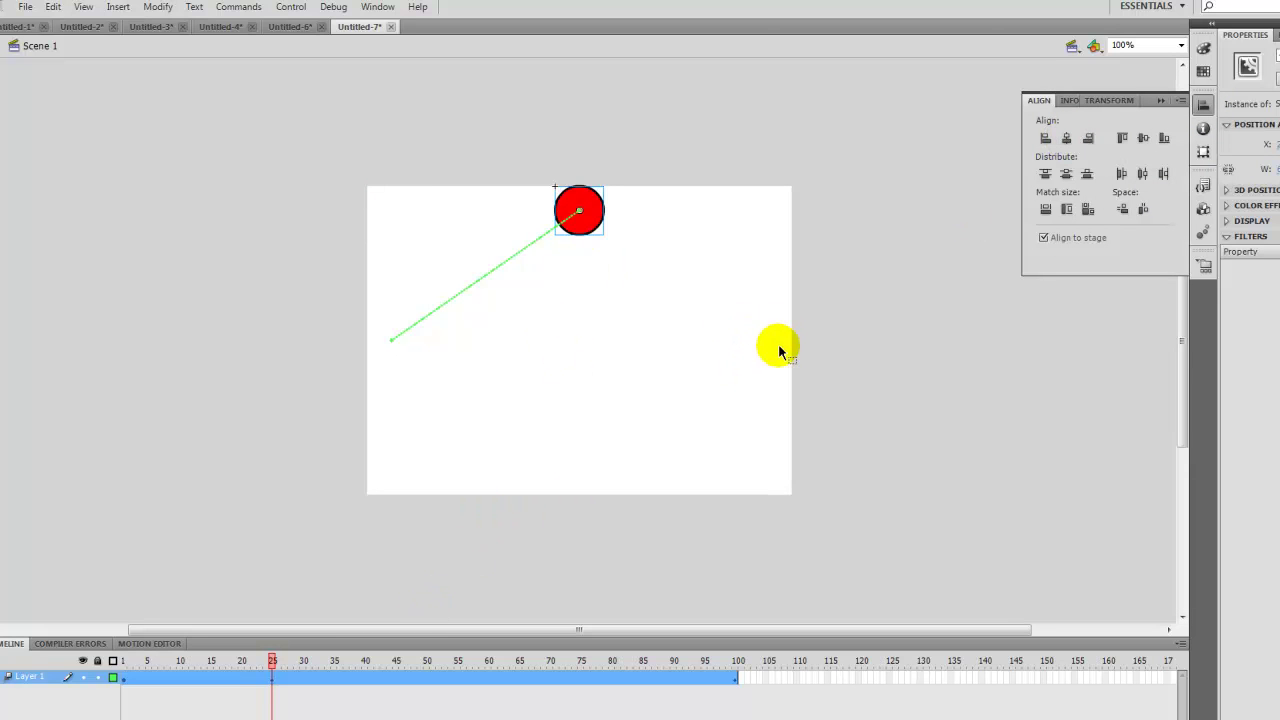
- Add a keyframe at frame 50 and align the circle to the stage's right edge, centred vertically
{"action": "left_click", "coordinate": [426, 679]}
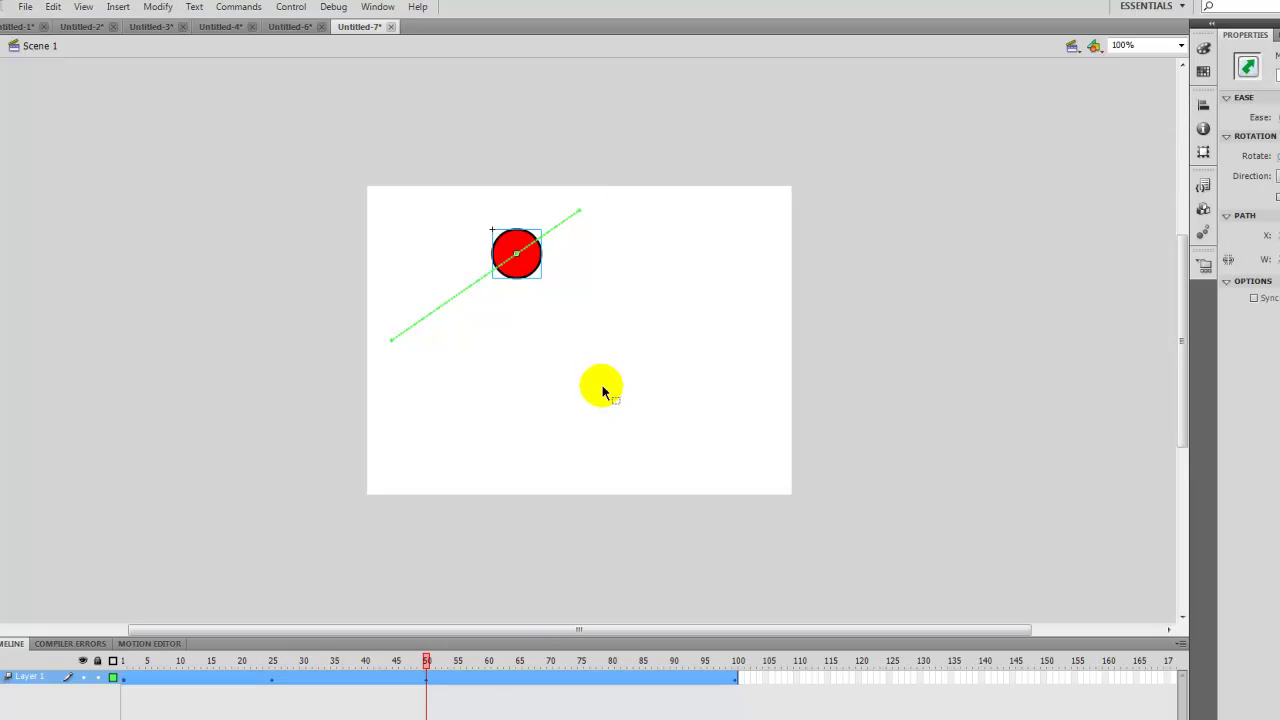
{"action": "left_click", "coordinate": [1203, 106]}
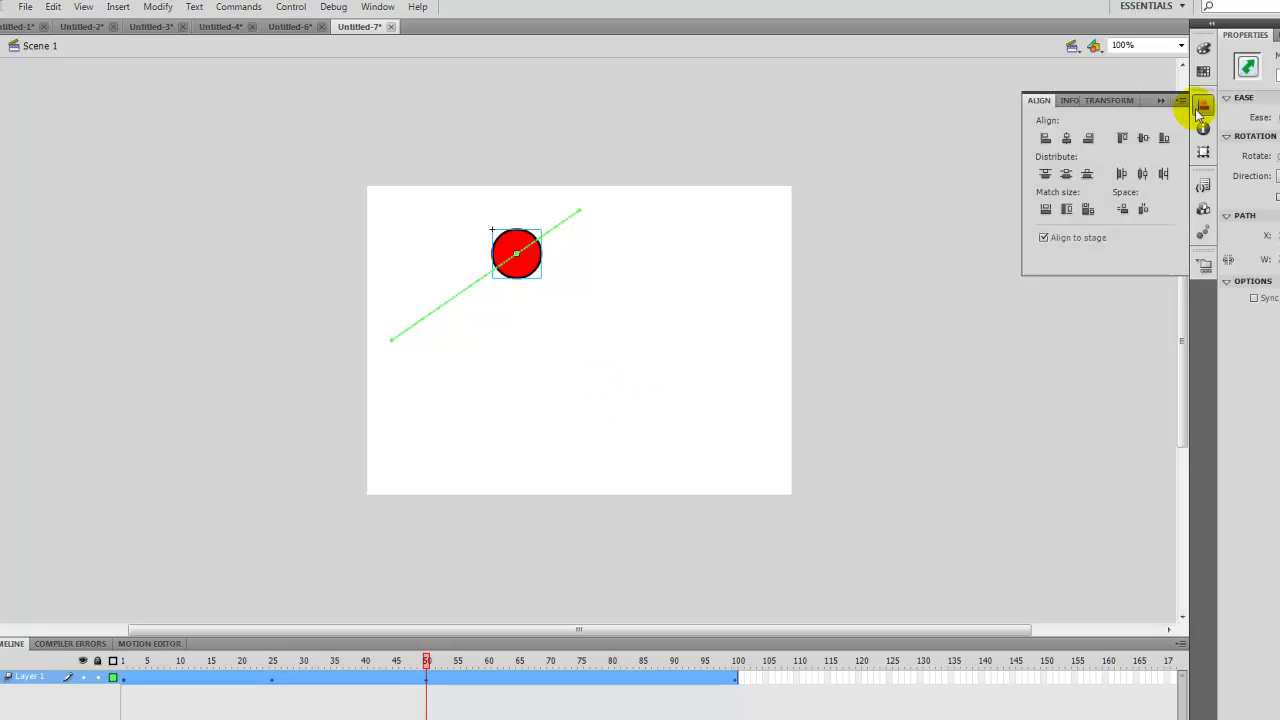
{"action": "left_click", "coordinate": [1088, 137]}
{"action": "left_click", "coordinate": [1143, 138]}
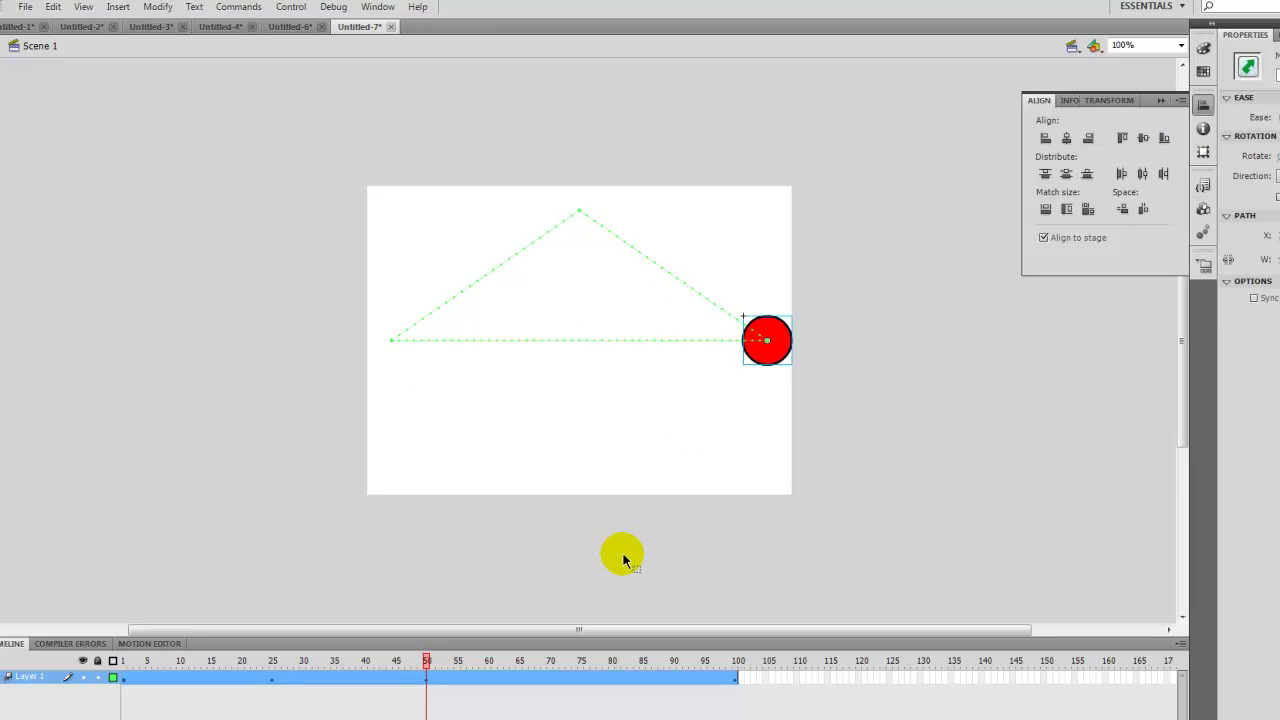
- Add a keyframe at frame 75 and align the circle to the stage's bottom edge, centred horizontally
{"action": "left_click", "coordinate": [581, 679]}
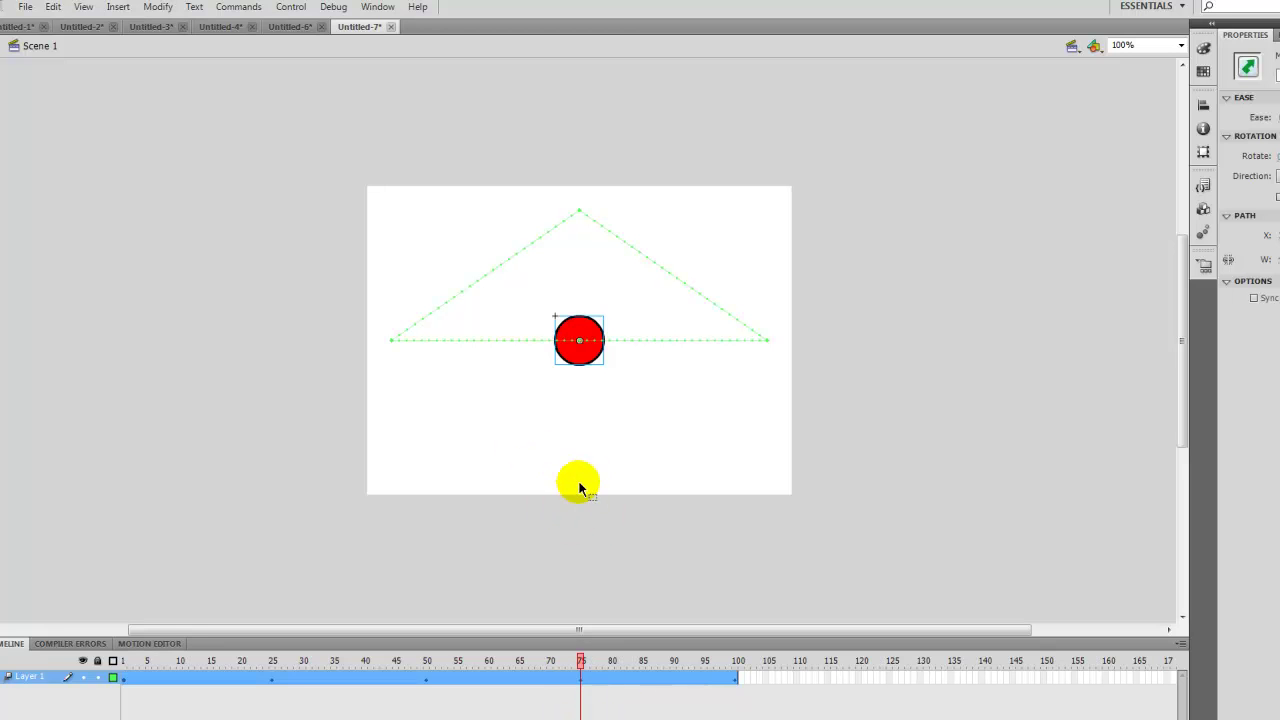
{"action": "left_click", "coordinate": [1202, 106]}
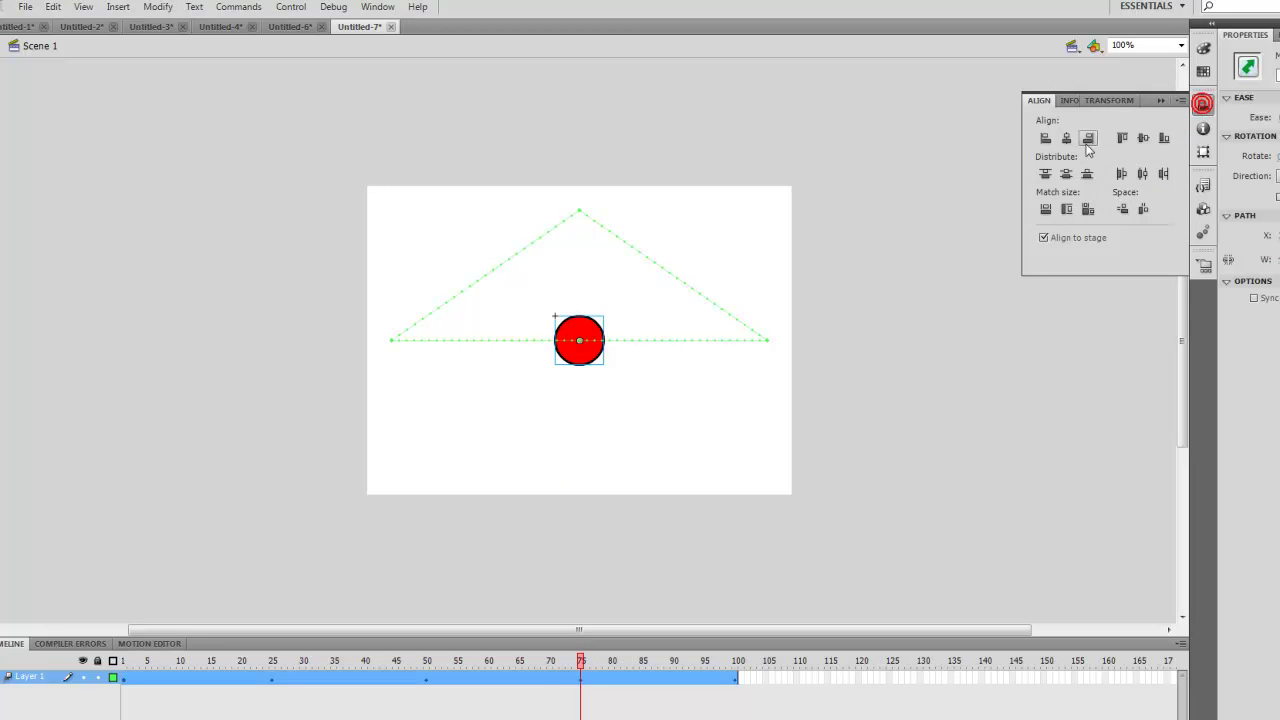
{"action": "left_click", "coordinate": [1164, 138]}
{"action": "left_click", "coordinate": [1066, 139]}
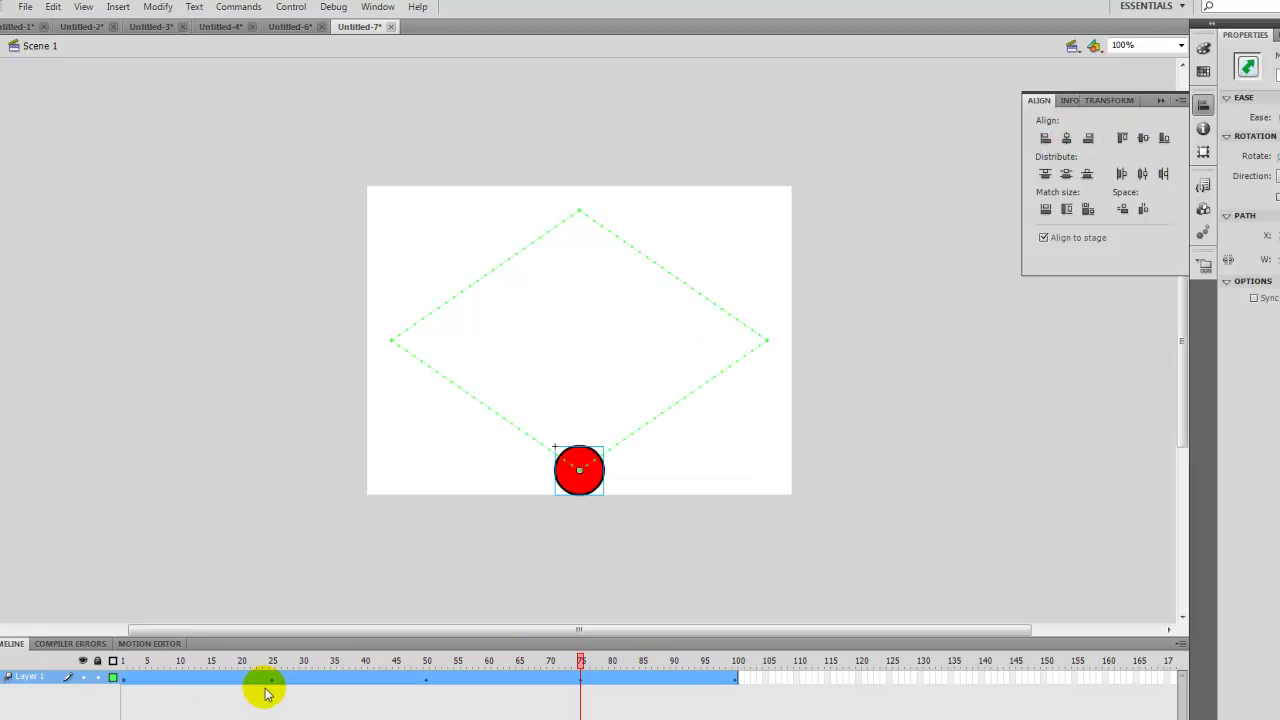
- Play the diamond-shaped motion on the stage from frame 1
{"action": "left_click", "coordinate": [123, 664]}
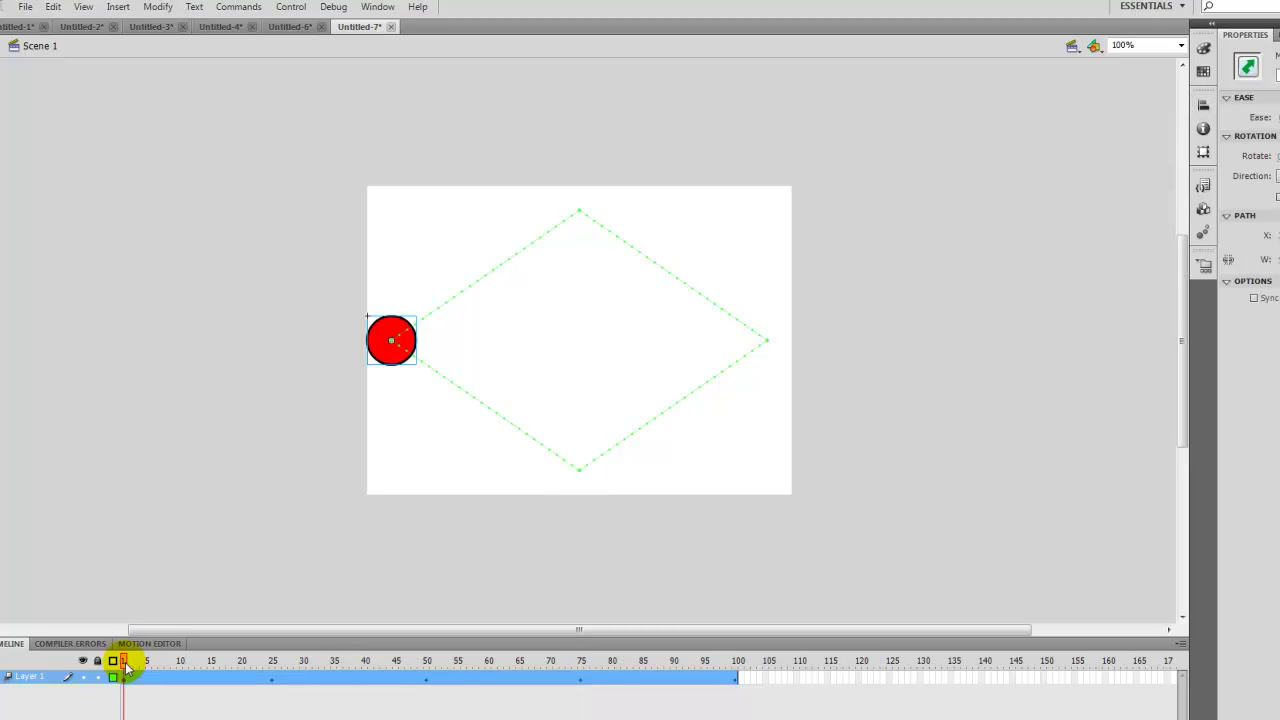
{"action": "key", "text": "Return"}
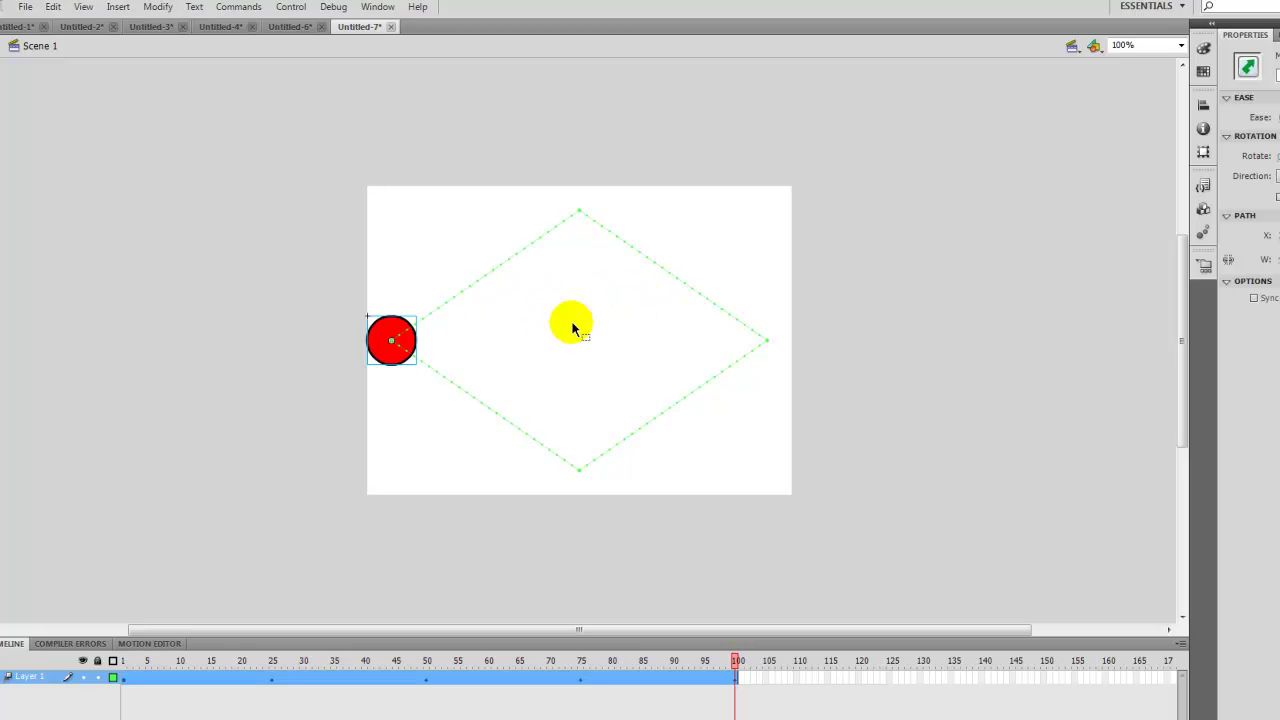
- Bend the motion path's segments into curves, the two upper ones bulging outward and the two lower ones inward
{"action": "left_click_drag", "start_coordinate": [496, 271], "coordinate": [466, 234]}
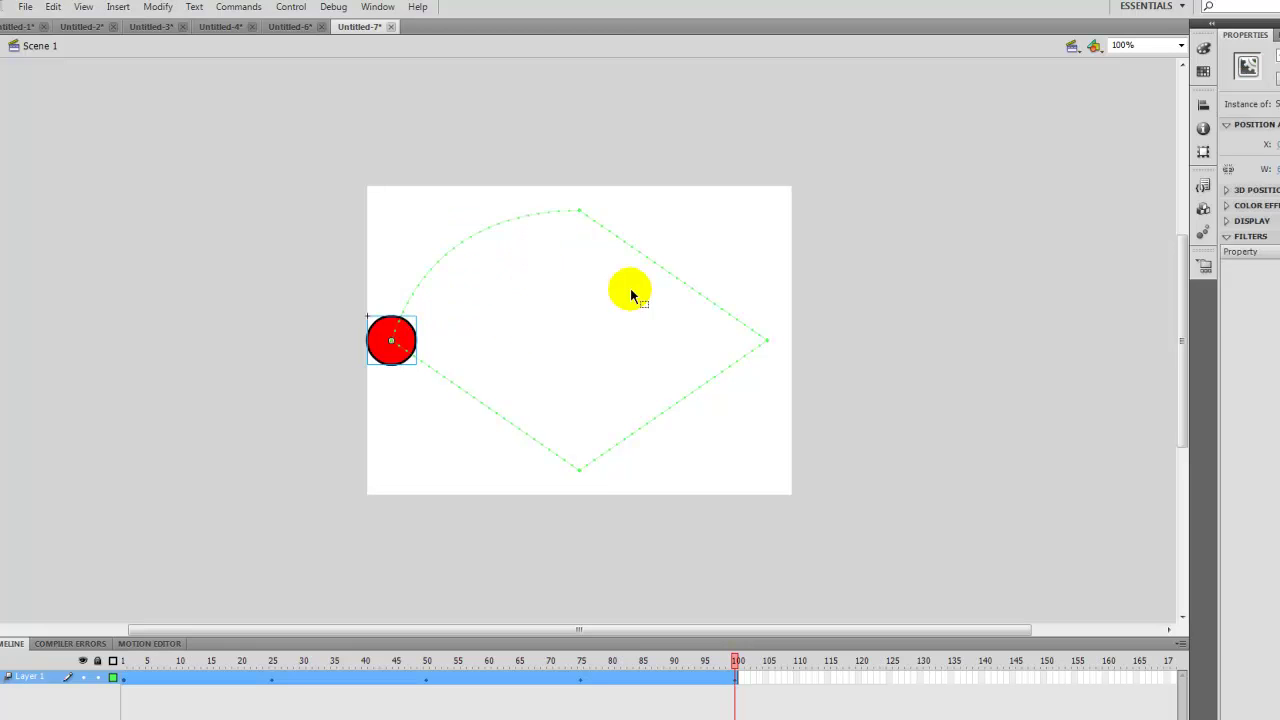
{"action": "left_click_drag", "start_coordinate": [671, 276], "coordinate": [706, 249]}
{"action": "left_click_drag", "start_coordinate": [685, 405], "coordinate": [654, 363]}
{"action": "left_click_drag", "start_coordinate": [490, 410], "coordinate": [523, 381]}
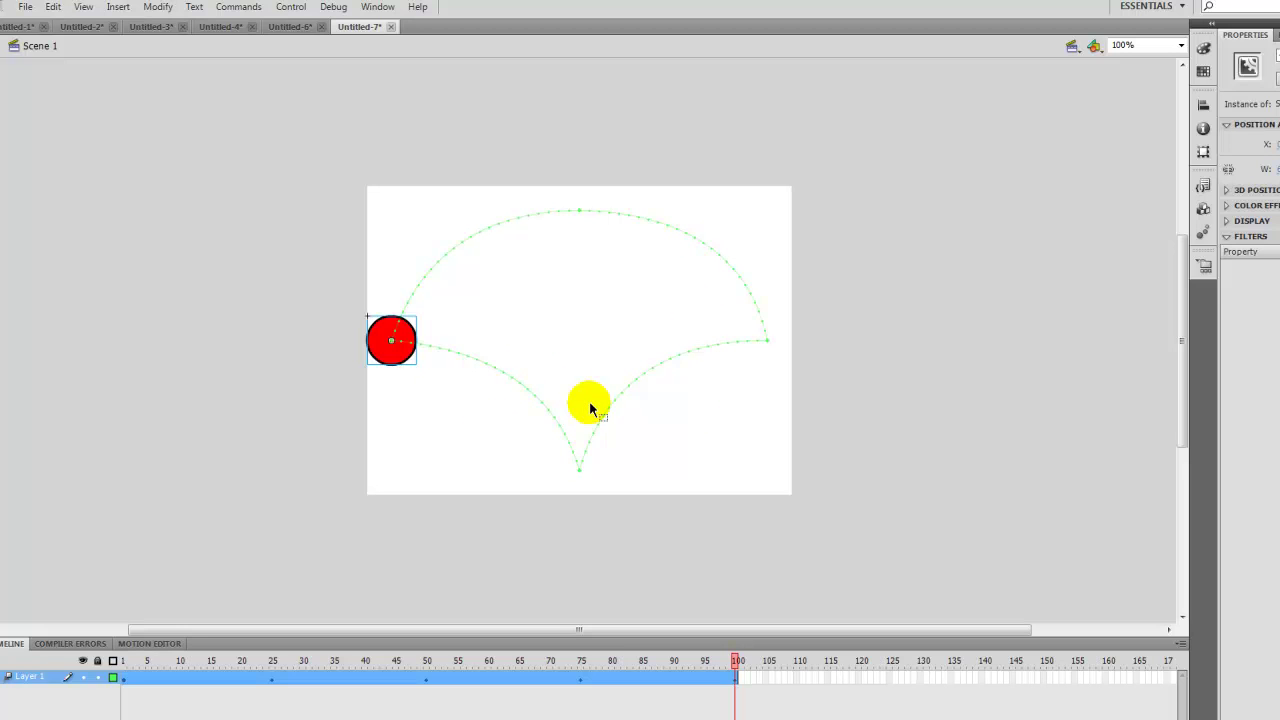
- Play the curved motion on the stage and test the movie in the preview player
{"action": "key", "text": "Return"}
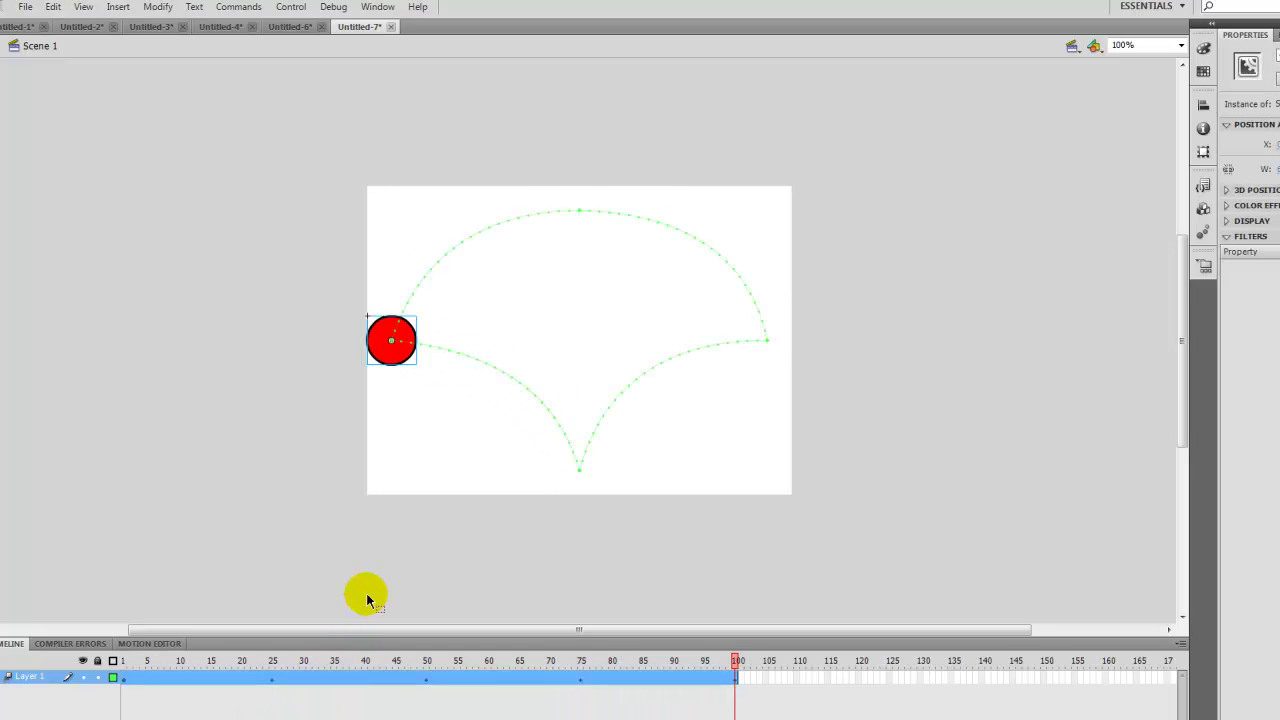
{"action": "key", "text": "ctrl+Return"}
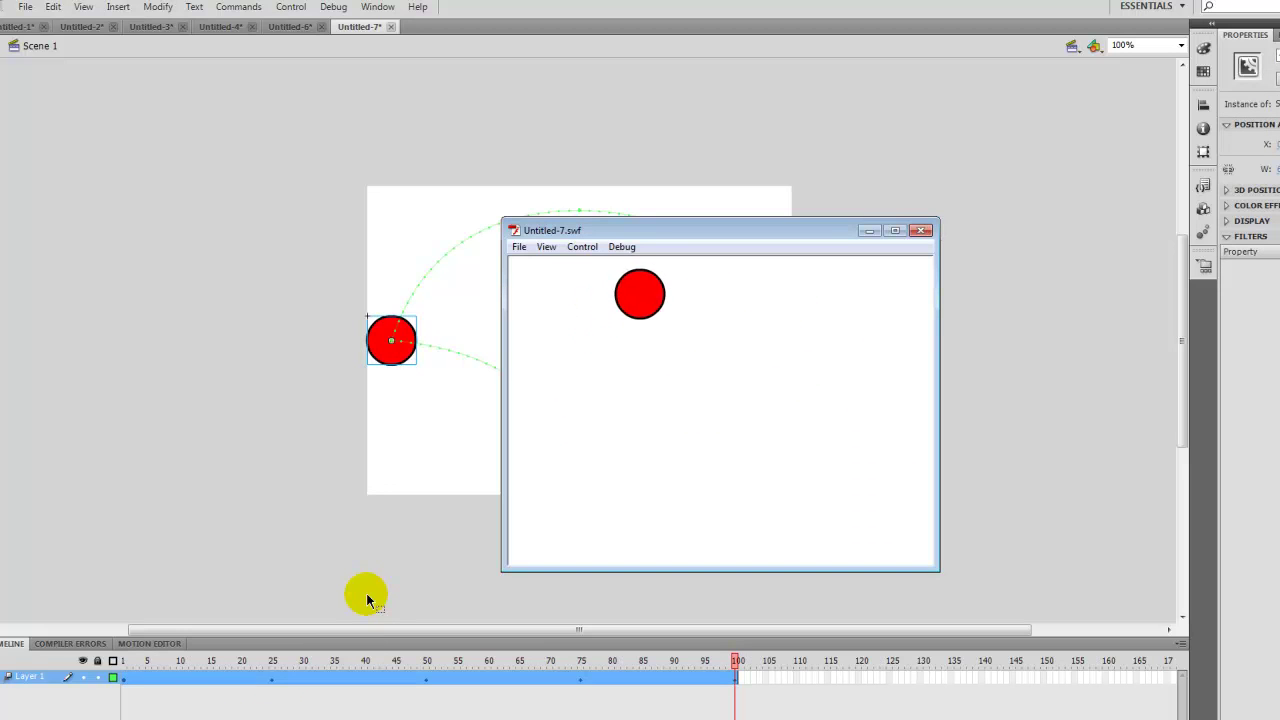